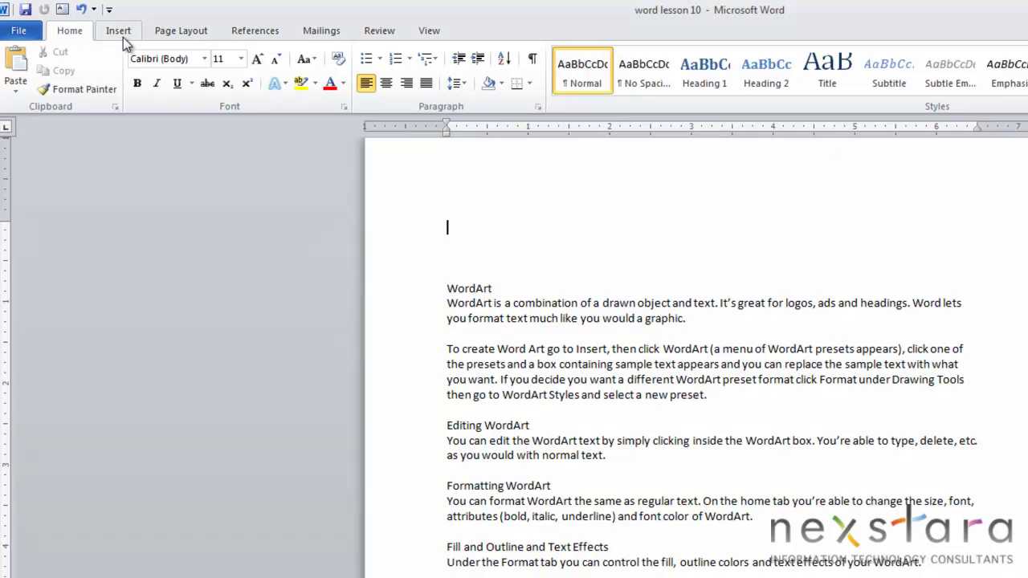
# Step: Insert the blue WordArt preset (row 4, column 1) and replace its sample text with 'Nexstara'
pyautogui.click(121, 32)
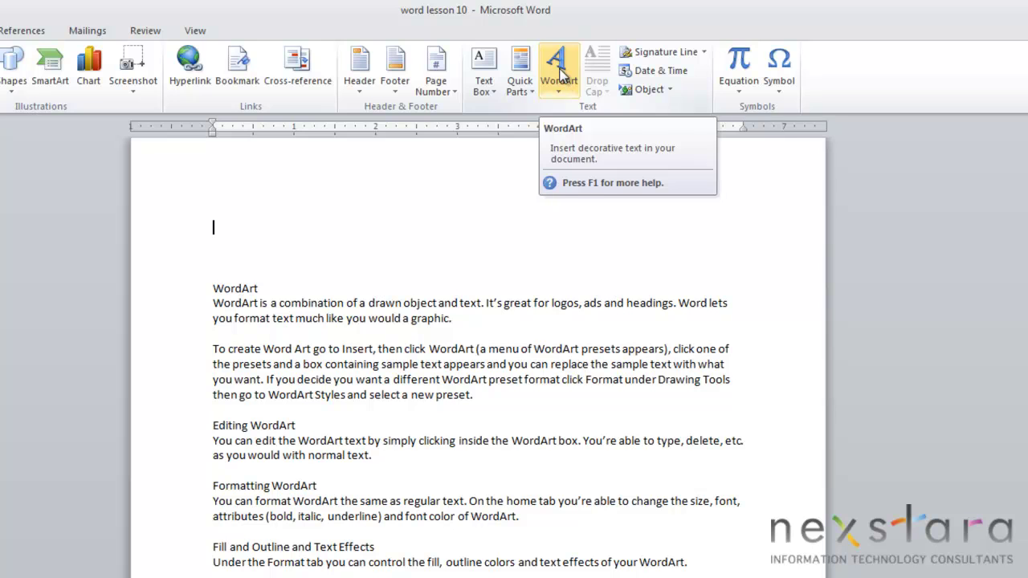
pyautogui.click(562, 78)
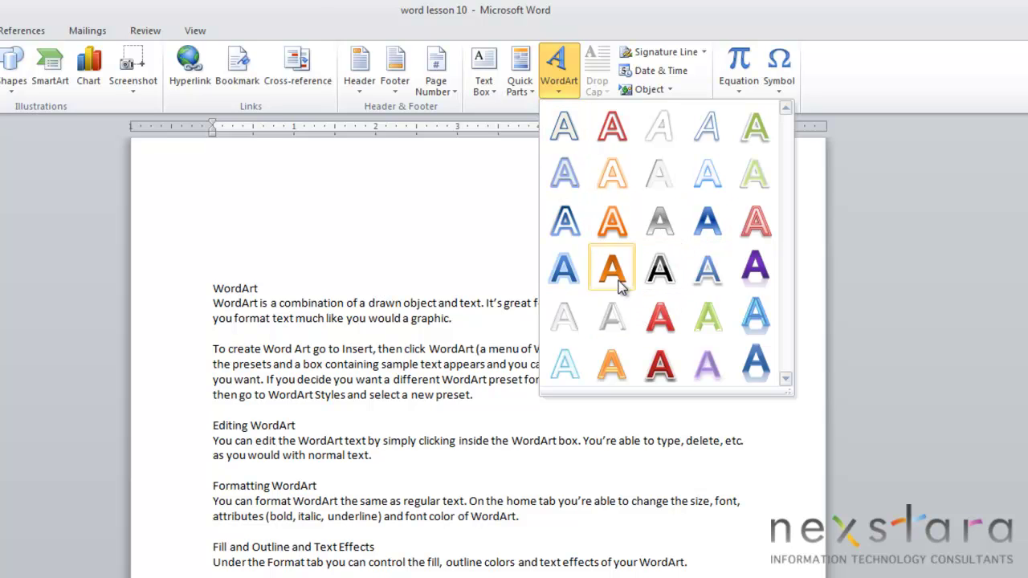
pyautogui.click(564, 269)
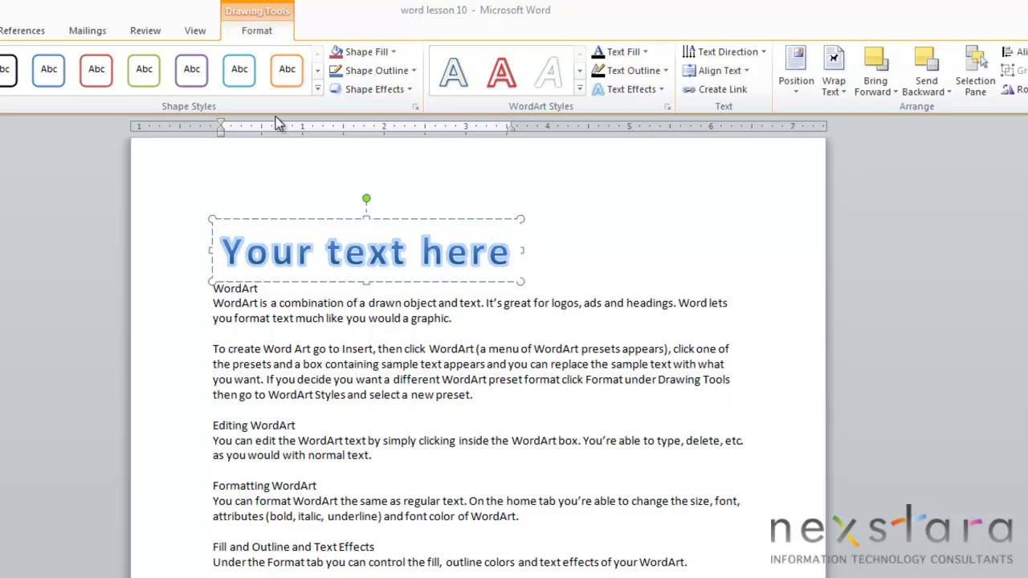
pyautogui.click(336, 252)
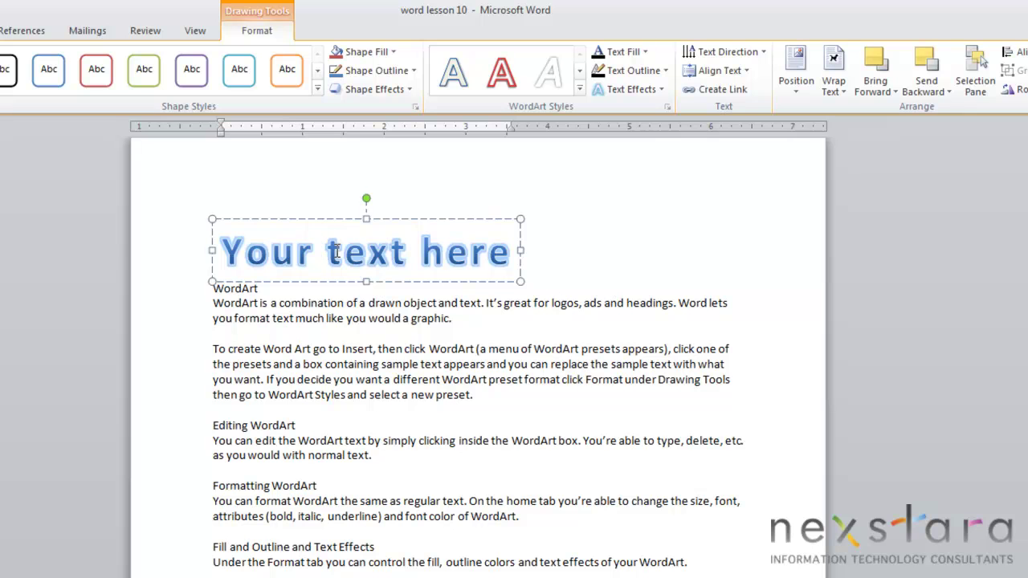
pyautogui.hotkey('ctrl', 'a')
pyautogui.write('Nexsta')
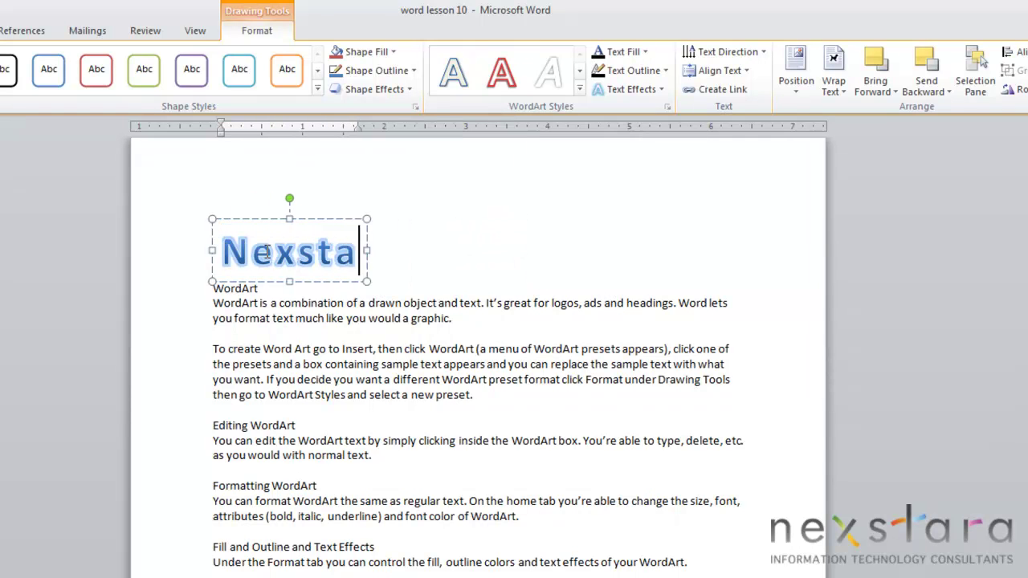
pyautogui.write('ra')
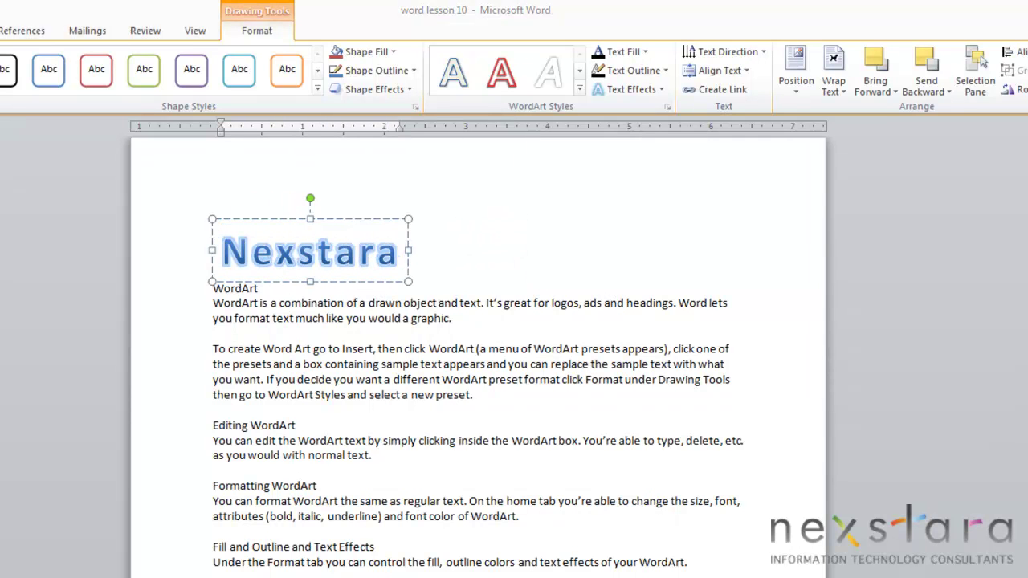
pyautogui.hotkey('ctrl', 'a')
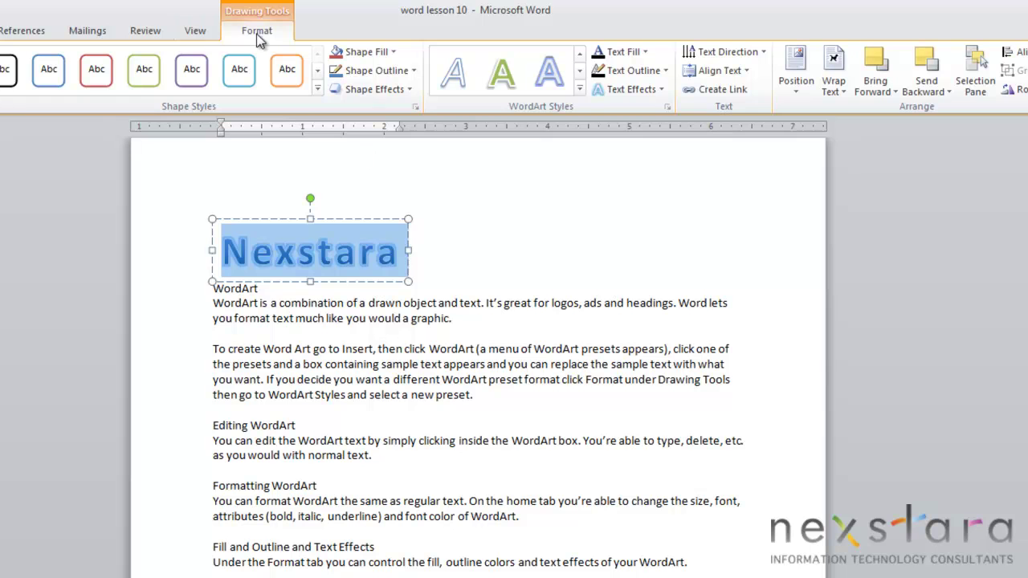
# Step: Apply the olive-green glowing WordArt style to Nexstara, briefly adding then removing a 'Company' line
pyautogui.click(579, 89)
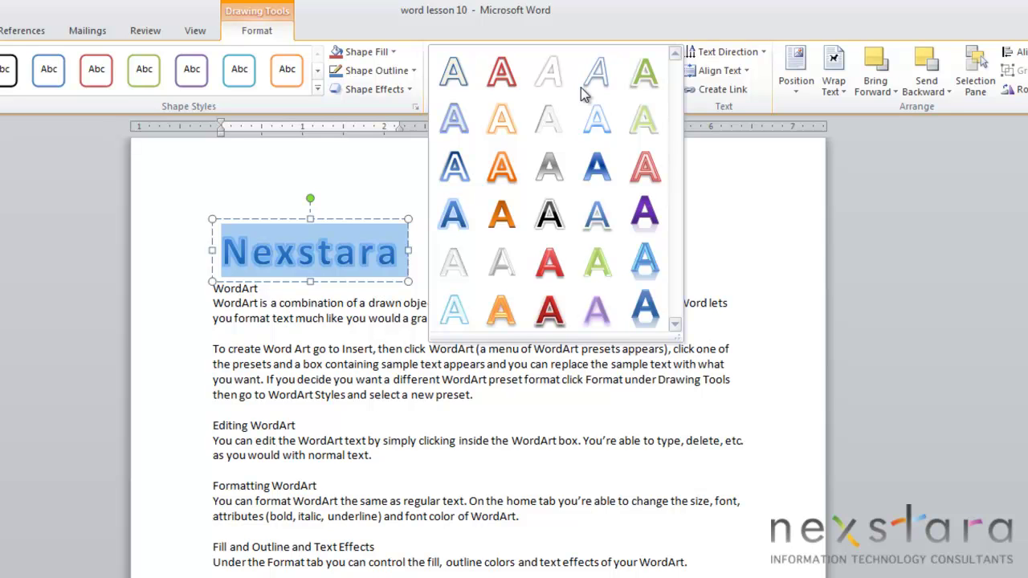
pyautogui.click(636, 87)
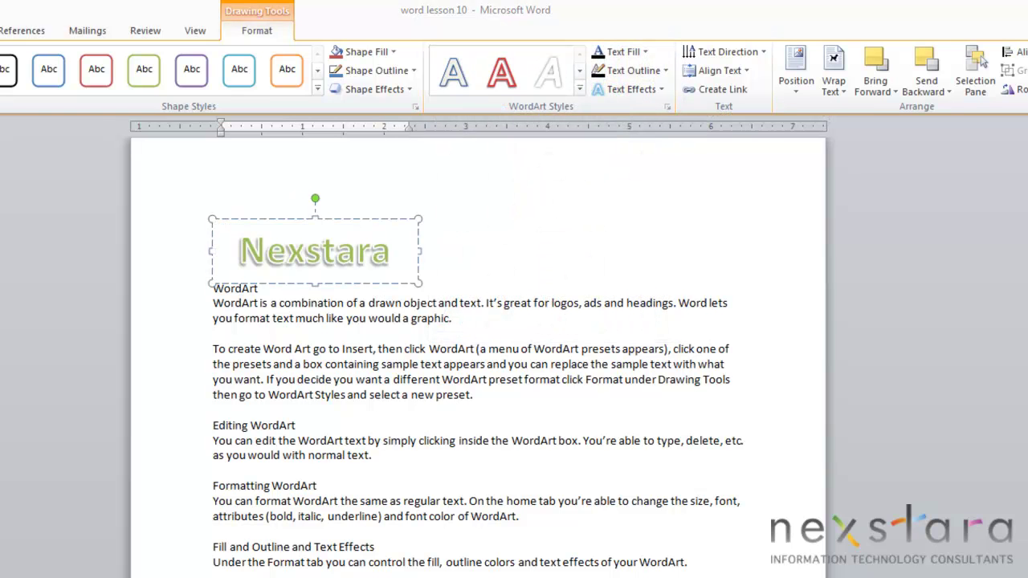
pyautogui.press('Return')
pyautogui.write('Company')
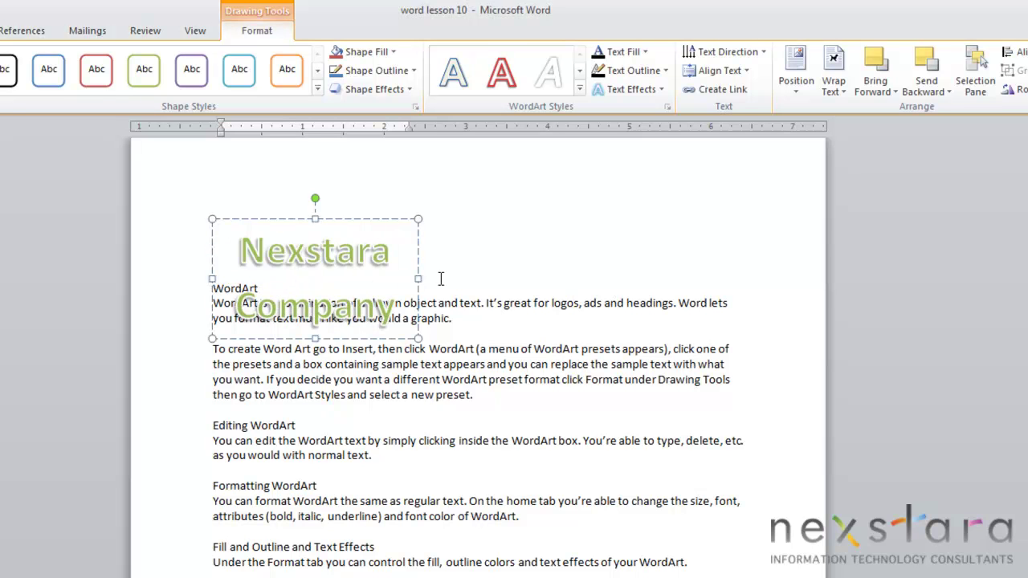
pyautogui.press('BackSpace')
pyautogui.press('BackSpace')
pyautogui.press('BackSpace')
pyautogui.press('BackSpace')
pyautogui.press('BackSpace')
pyautogui.press('BackSpace')
pyautogui.press('BackSpace')
pyautogui.press('BackSpace')
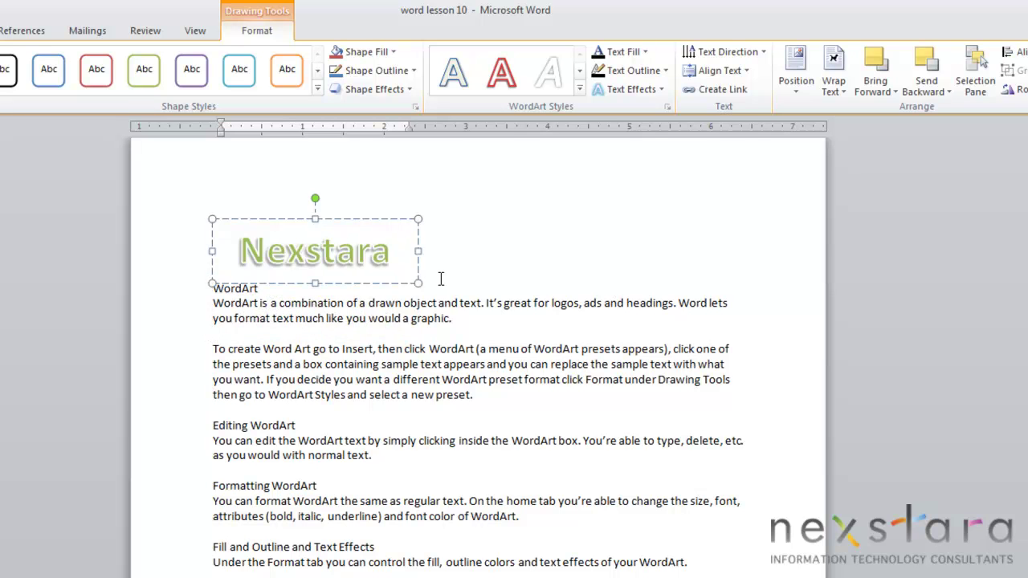
# Step: Select the Nexstara WordArt text and keep its font size at 36
pyautogui.moveTo(401, 252); pyautogui.dragTo(248, 258)
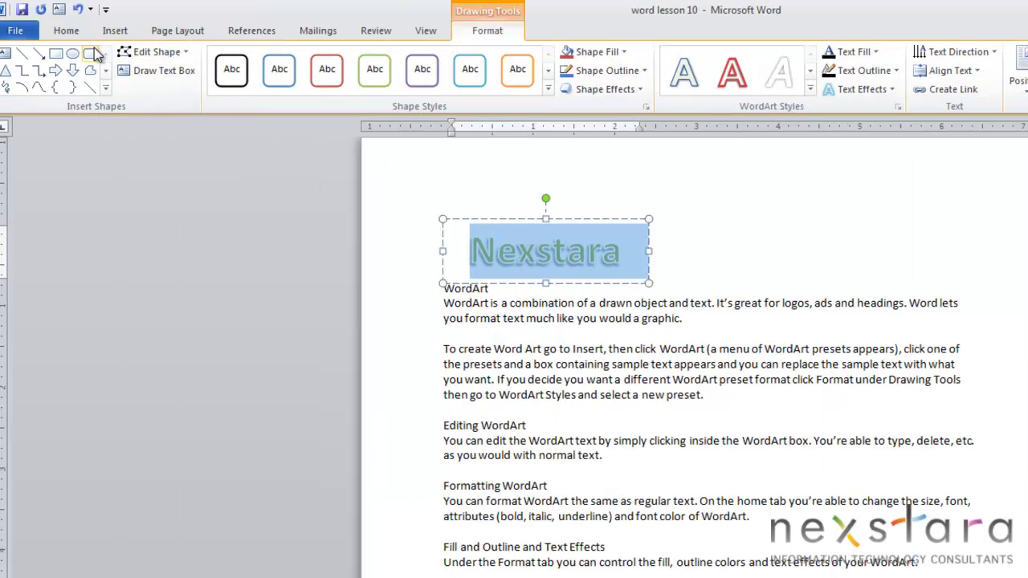
pyautogui.click(76, 32)
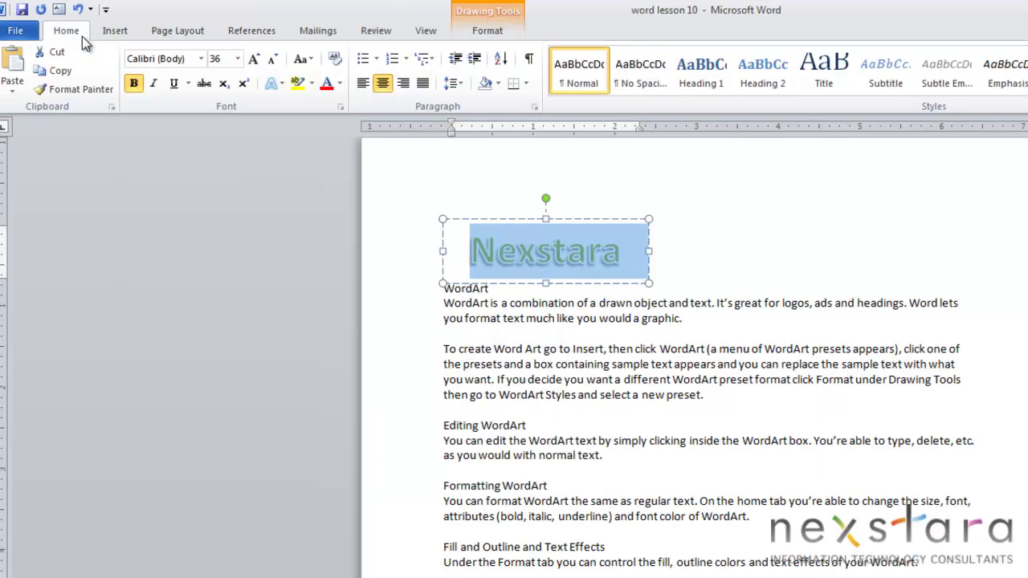
pyautogui.click(200, 60)
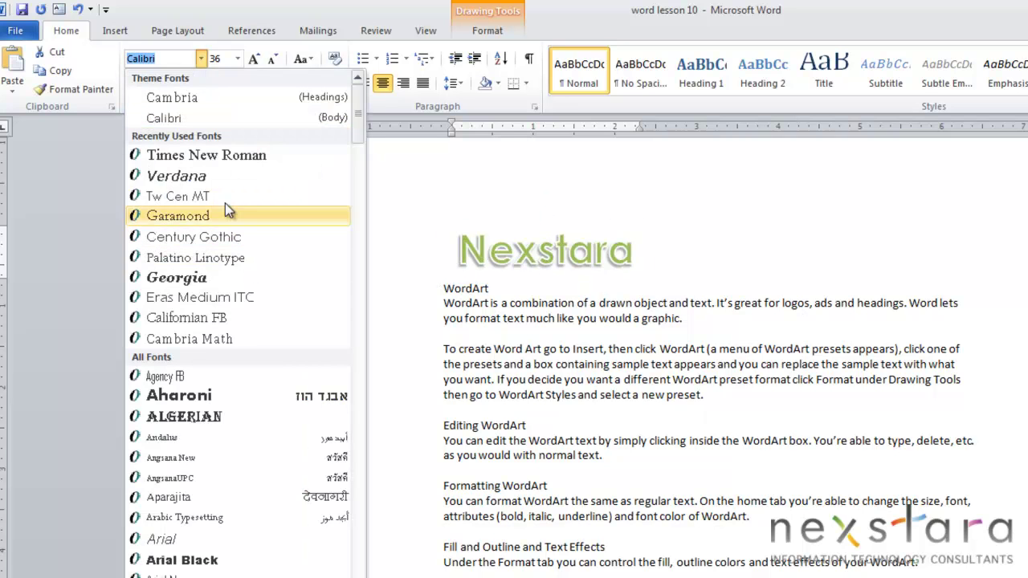
pyautogui.click(238, 59)
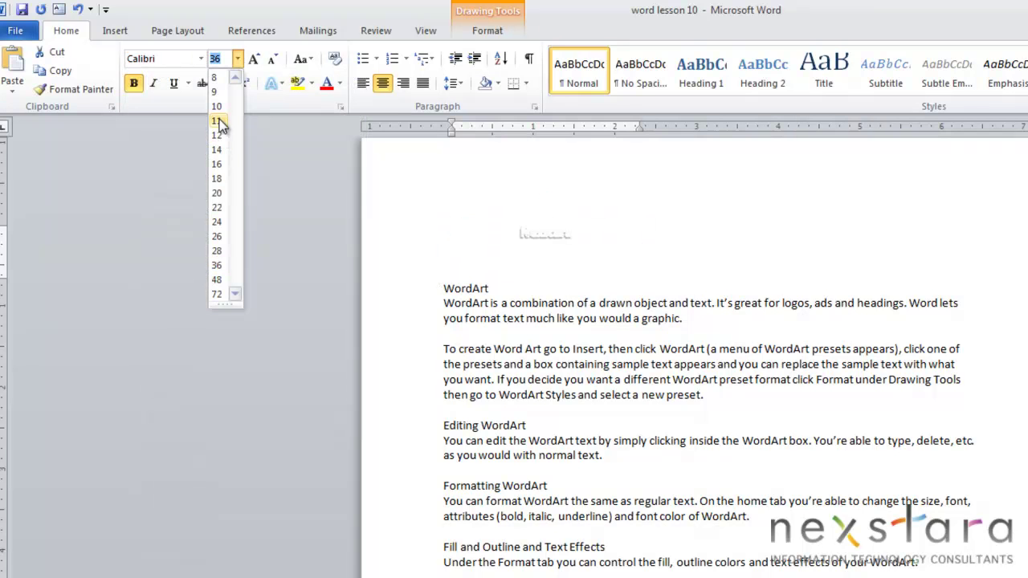
pyautogui.click(217, 265)
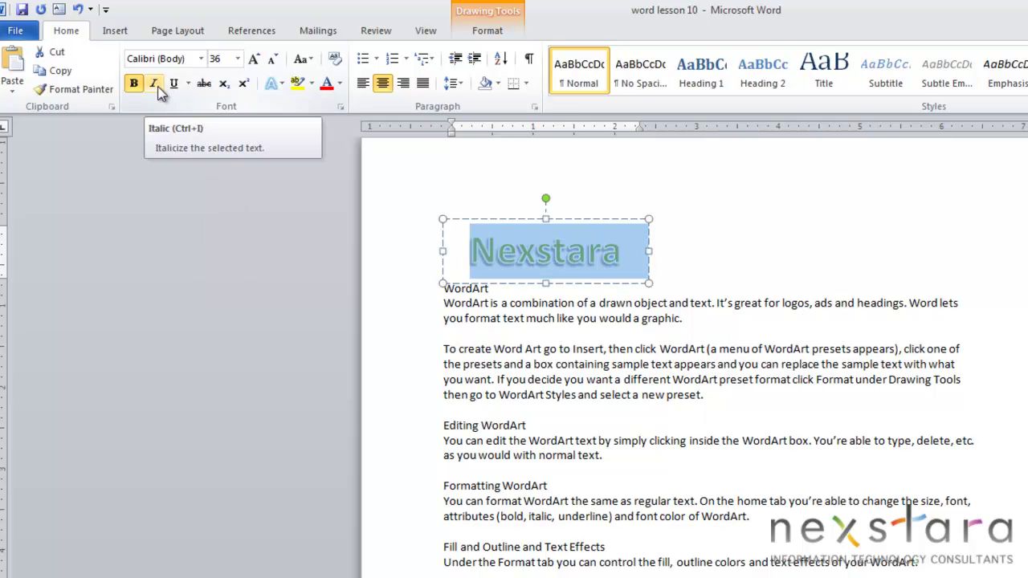
# Step: Leave Nexstara bold with italic and underline removed, and set its font colour to red
pyautogui.click(137, 84)
pyautogui.click(139, 86)
pyautogui.click(153, 84)
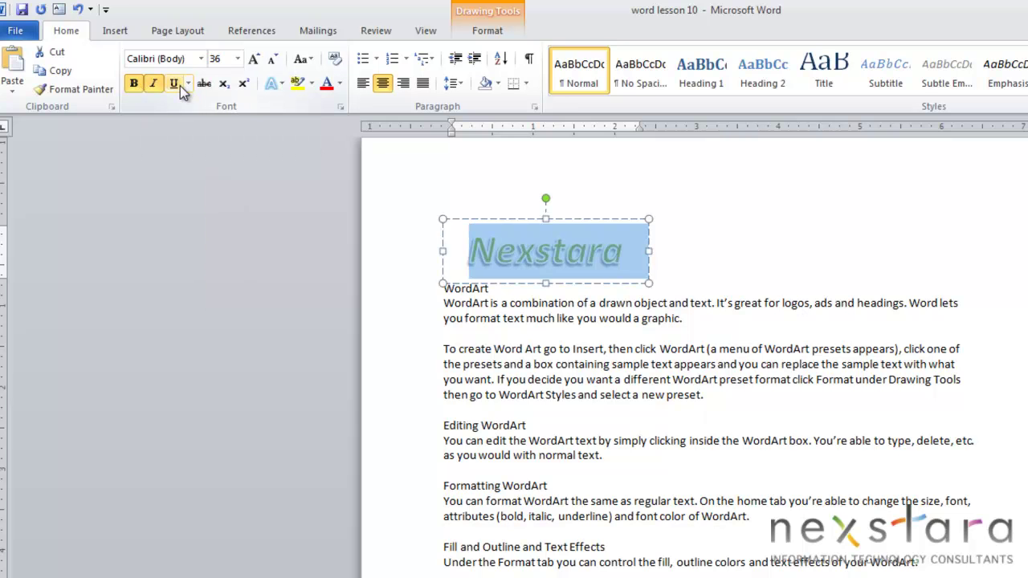
pyautogui.click(175, 84)
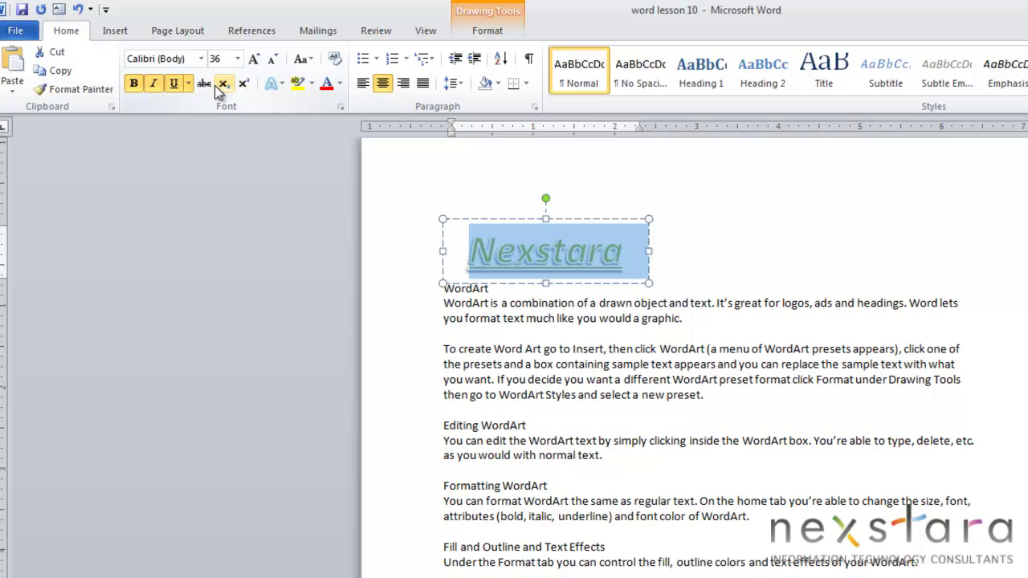
pyautogui.hotkey('ctrl', 'z')
pyautogui.hotkey('ctrl', 'z')
pyautogui.click(325, 85)
pyautogui.click(340, 84)
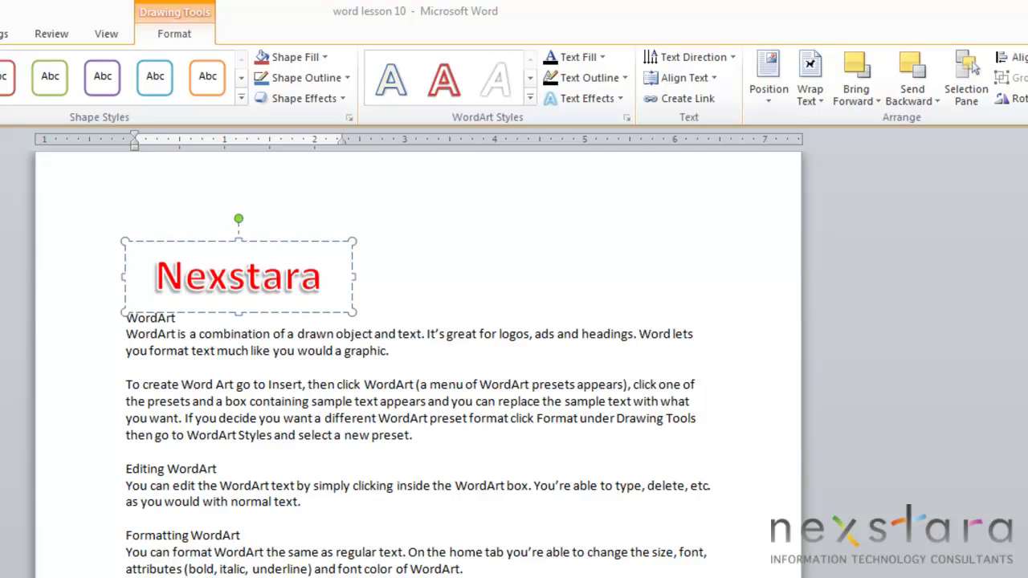
# Step: Give the Nexstara WordArt letters a blue text fill and a darker outline colour
pyautogui.click(175, 36)
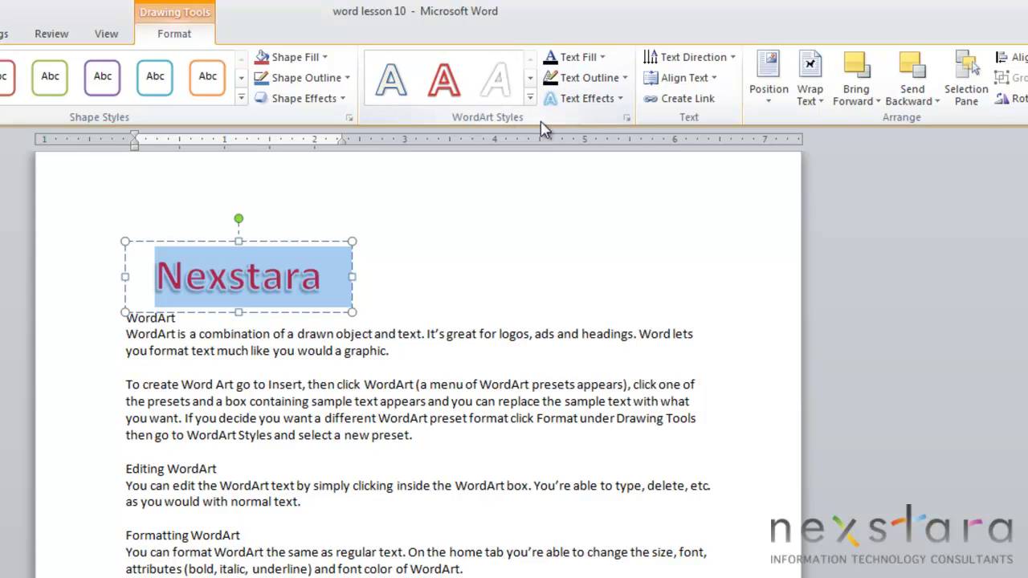
pyautogui.click(607, 59)
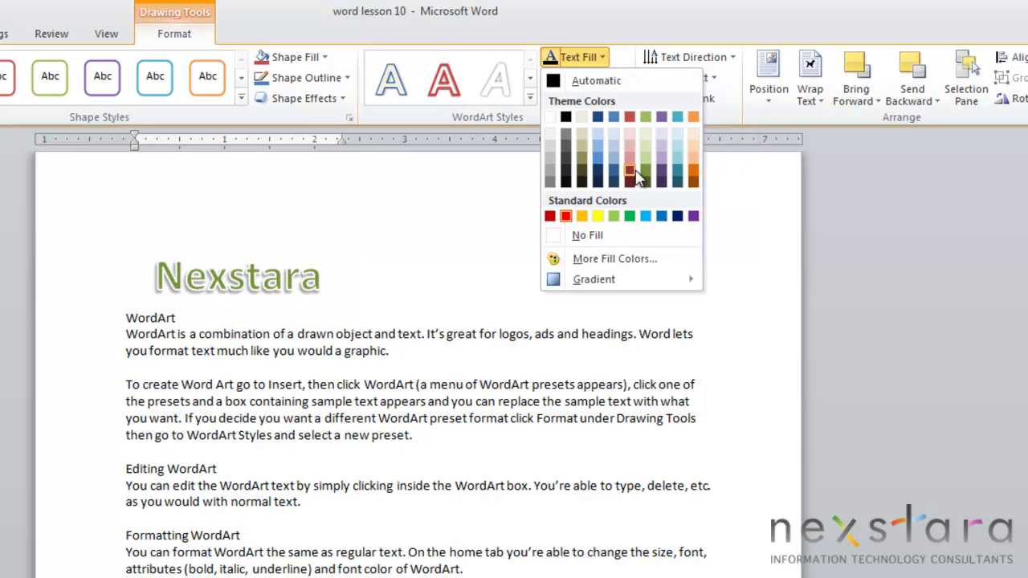
pyautogui.click(597, 172)
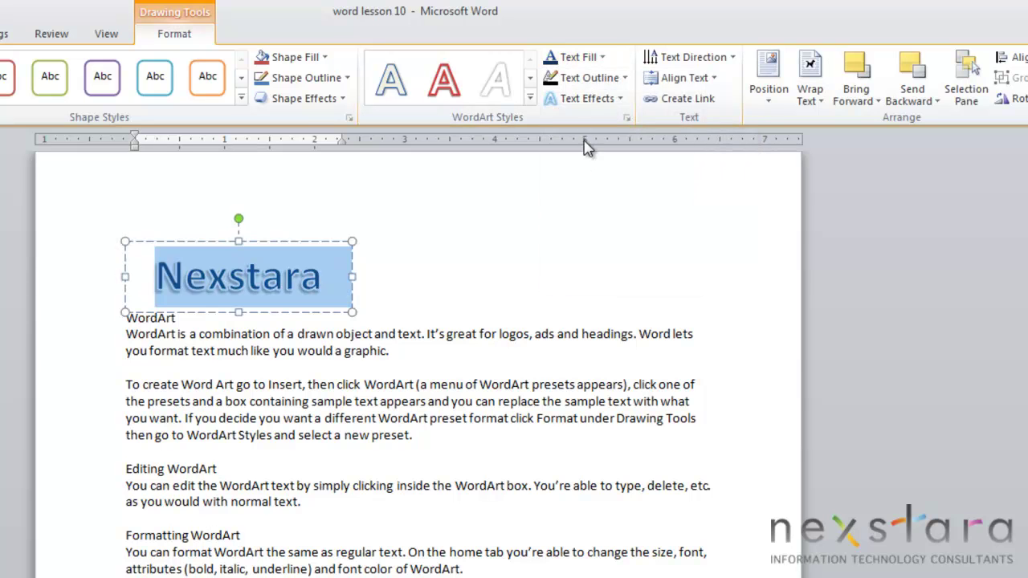
pyautogui.click(592, 85)
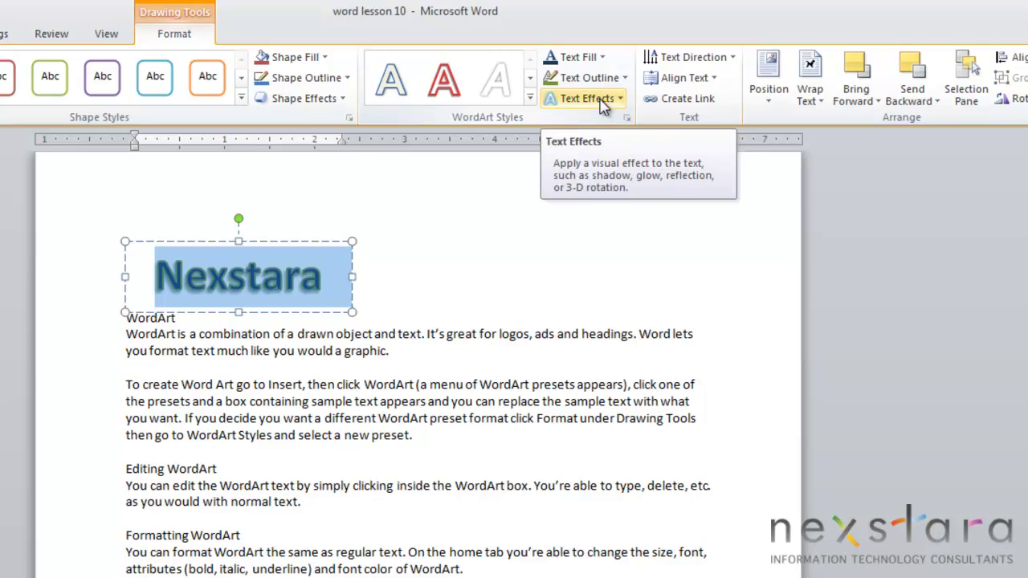
# Step: Apply a soft green Glow text effect to the Nexstara WordArt letters
pyautogui.click(602, 99)
pyautogui.moveTo(599, 152)
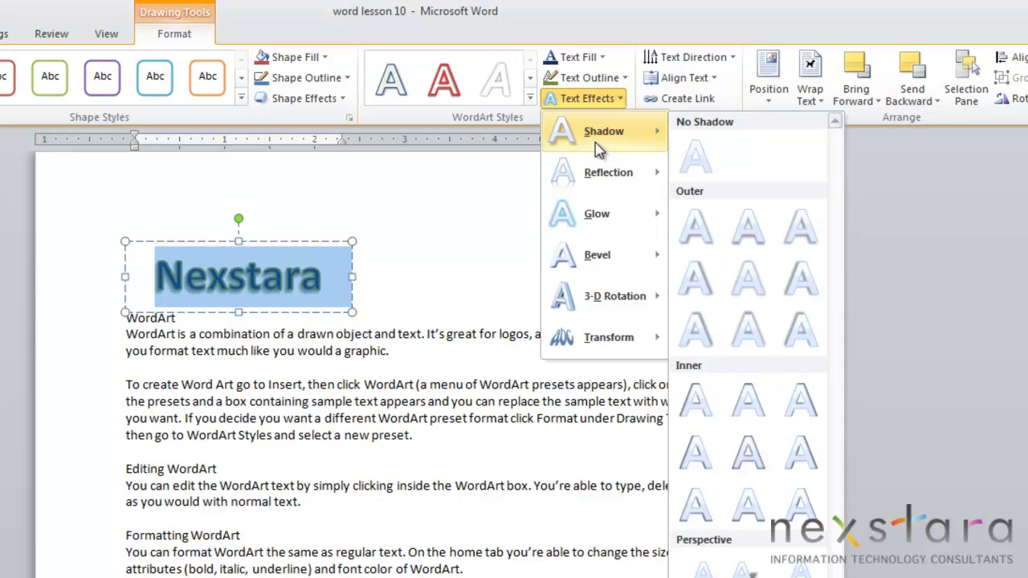
pyautogui.moveTo(598, 227)
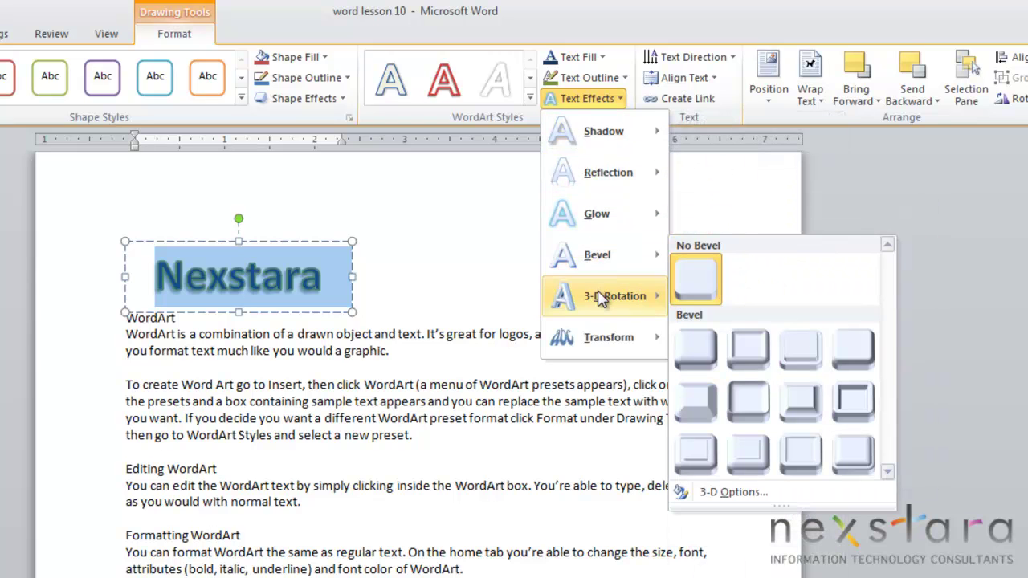
pyautogui.moveTo(601, 299)
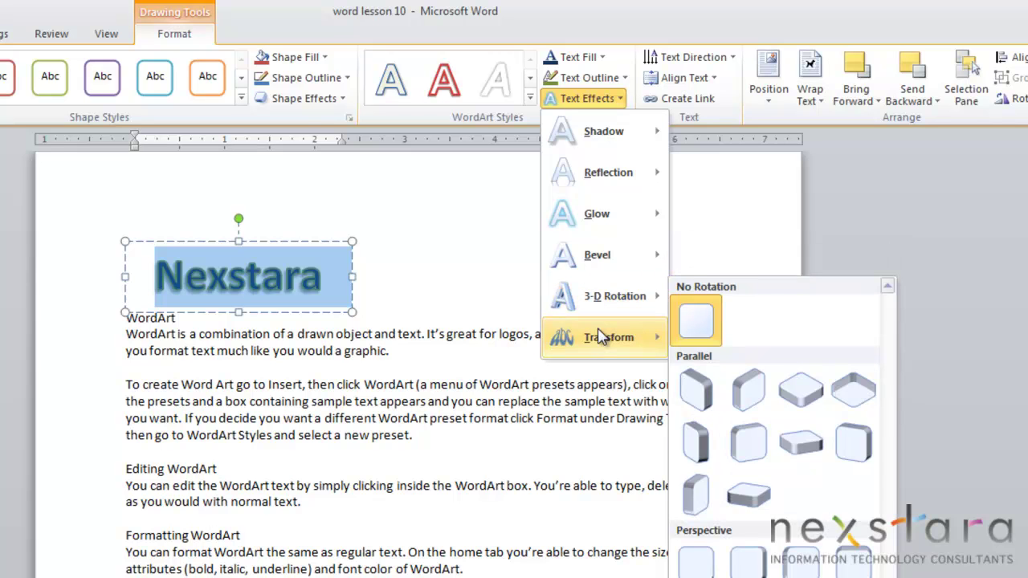
pyautogui.moveTo(635, 339)
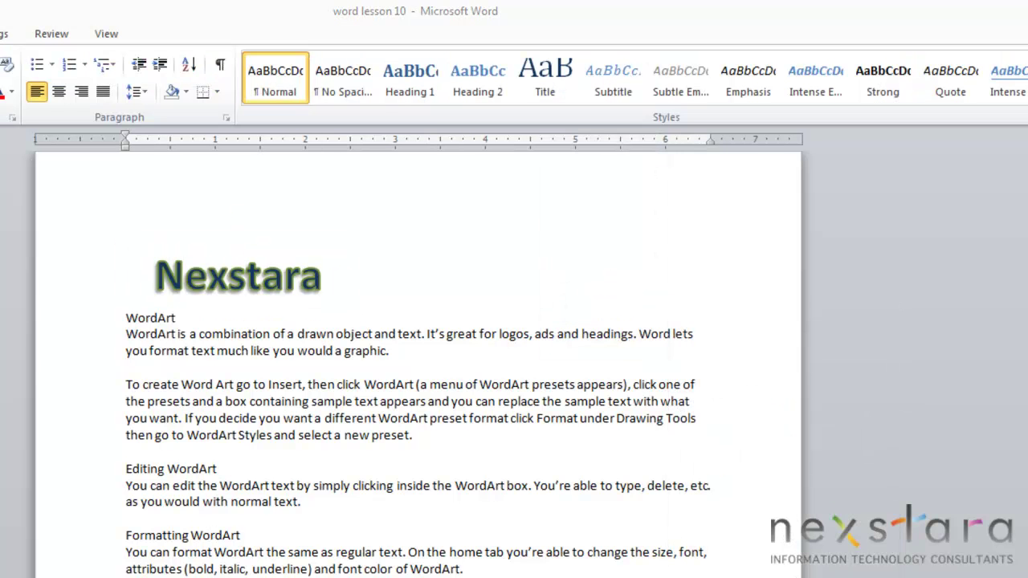
# Step: Rotate the Nexstara WordArt text 270° so it reads vertically from bottom to top
pyautogui.click(212, 273)
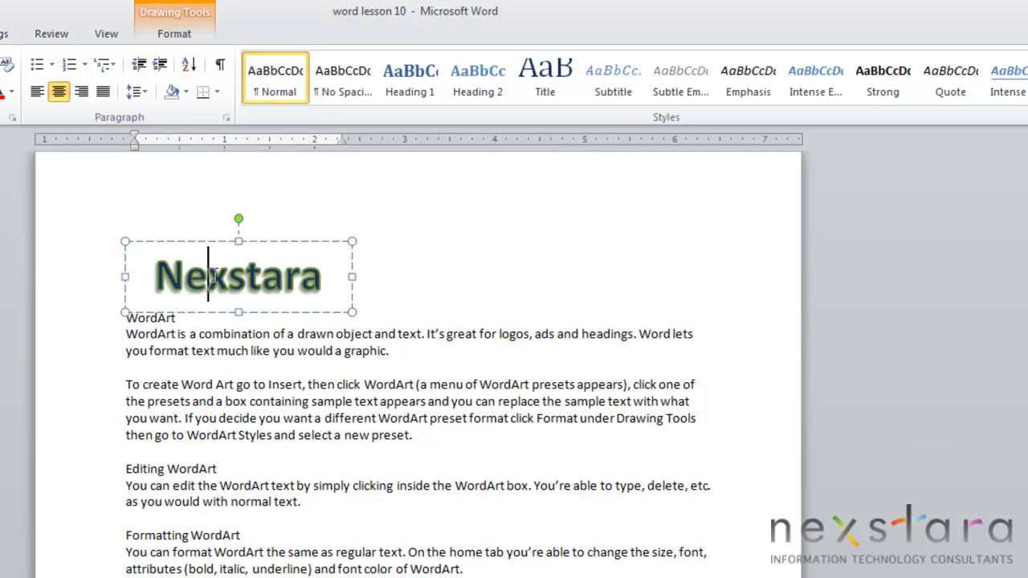
pyautogui.click(176, 36)
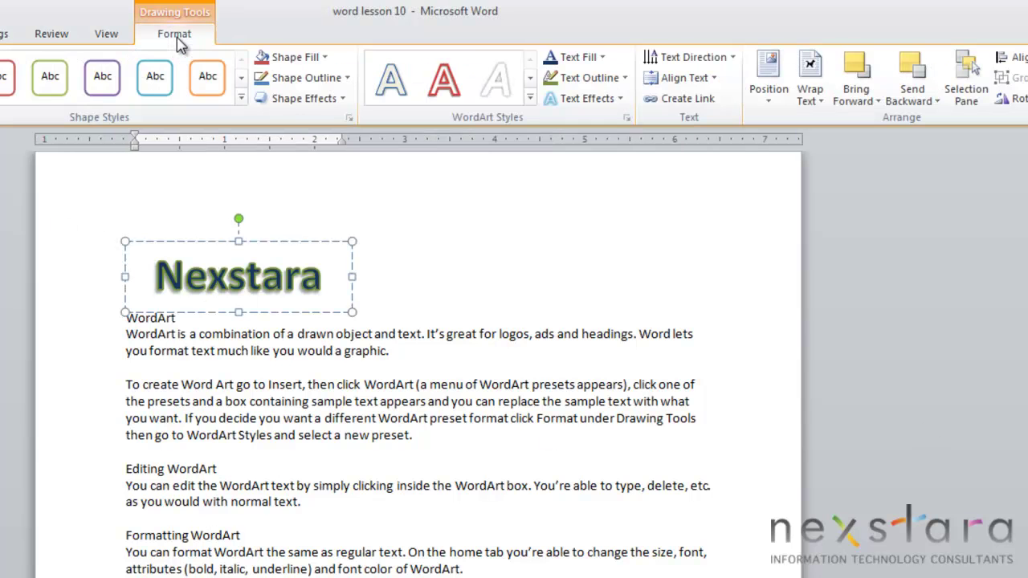
pyautogui.click(682, 59)
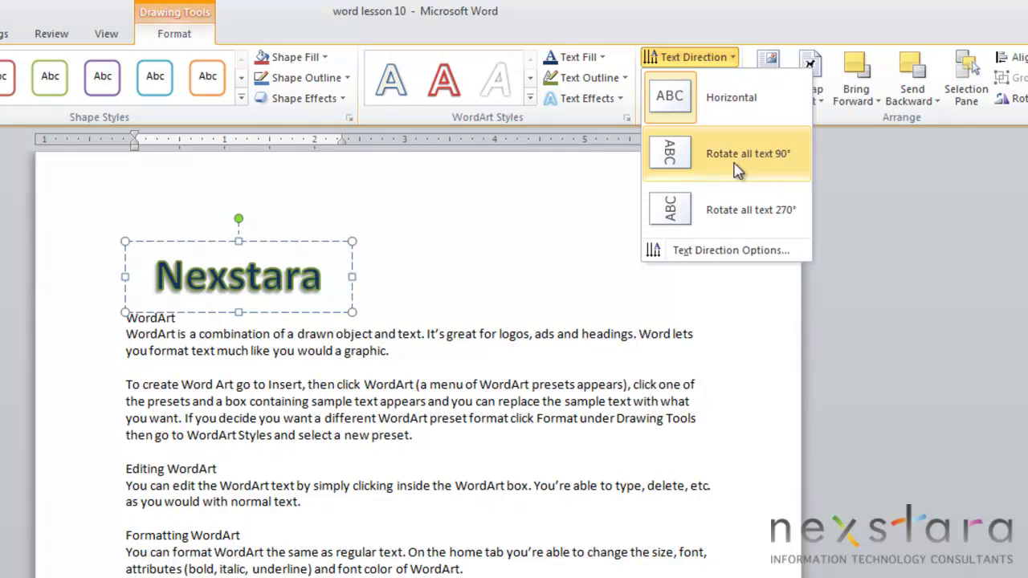
pyautogui.click(739, 210)
pyautogui.click(286, 275)
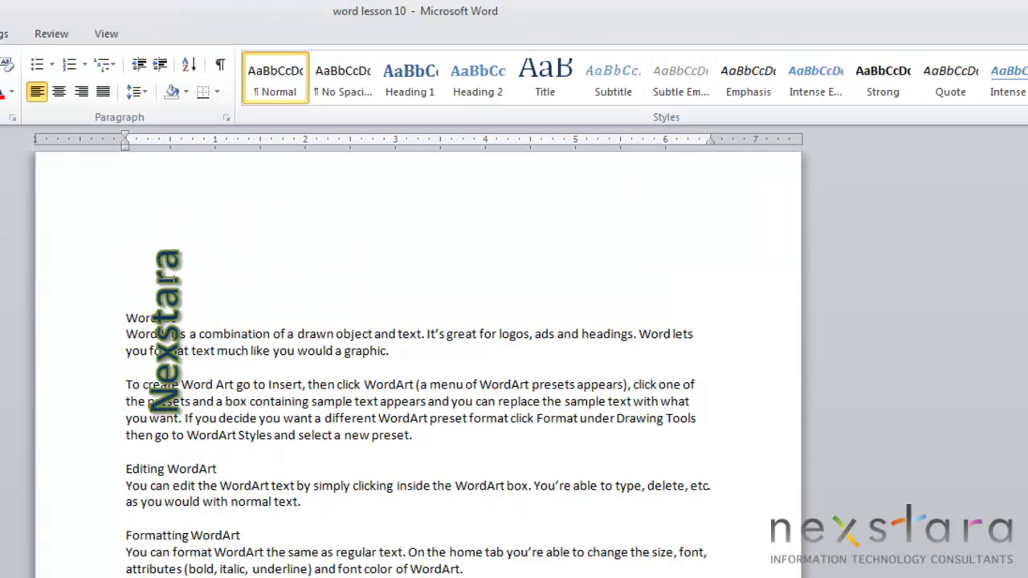
pyautogui.click(168, 287)
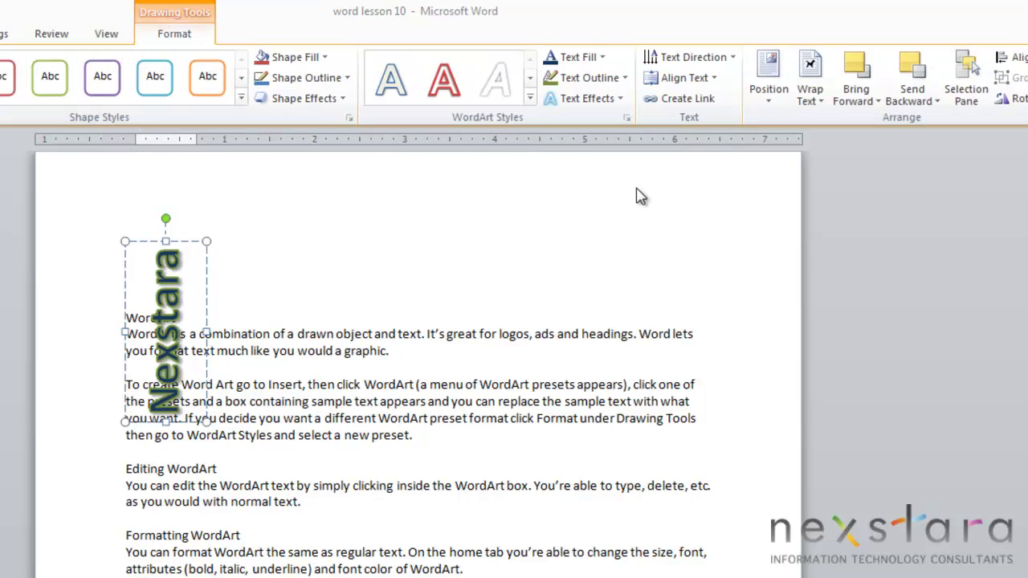
pyautogui.click(684, 78)
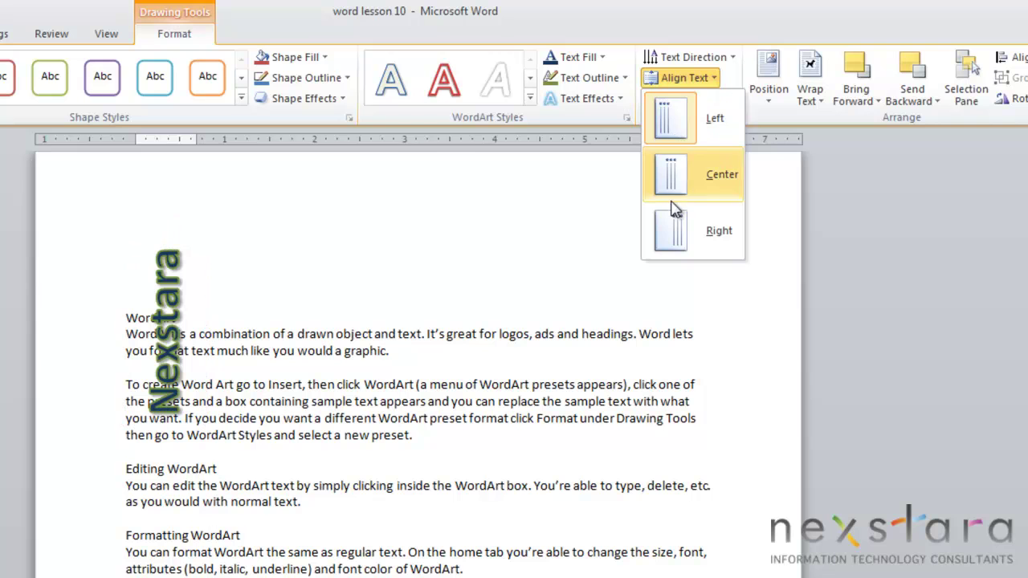
pyautogui.press('Escape')
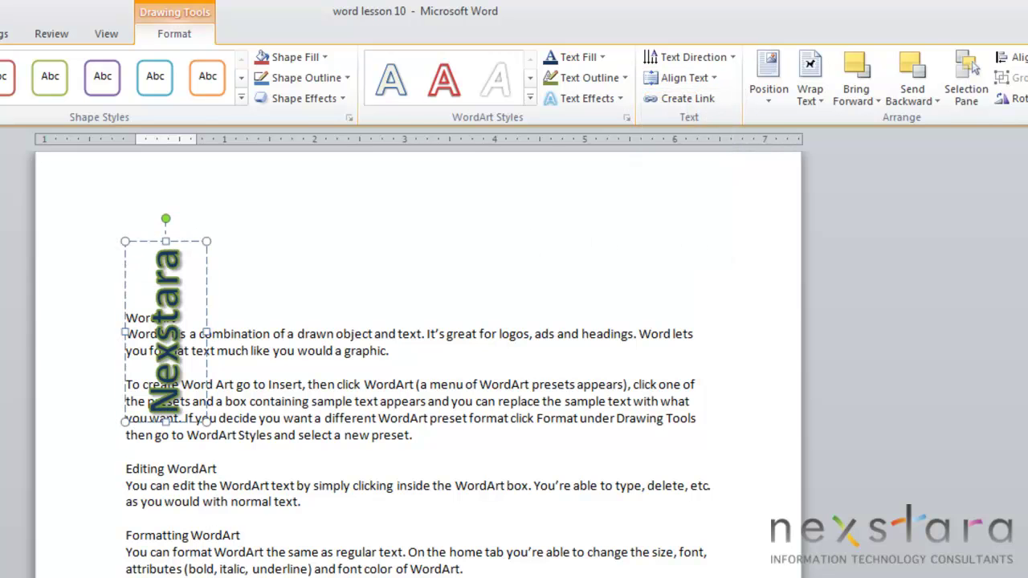
# Step: Undo the rotation and set Square text wrapping so body text flows around the Nexstara box
pyautogui.hotkey('ctrl', 'z')
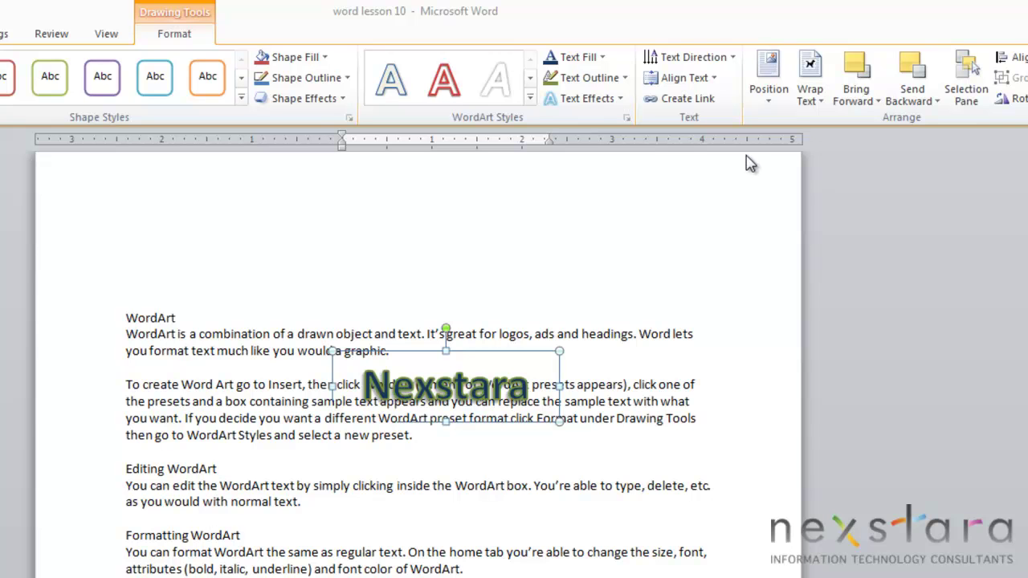
pyautogui.click(815, 82)
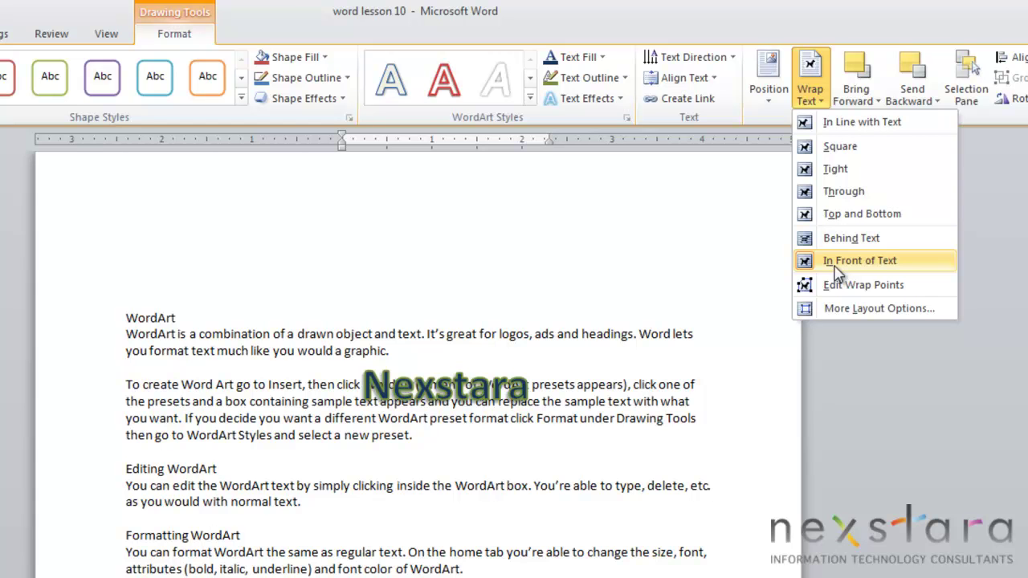
pyautogui.click(844, 168)
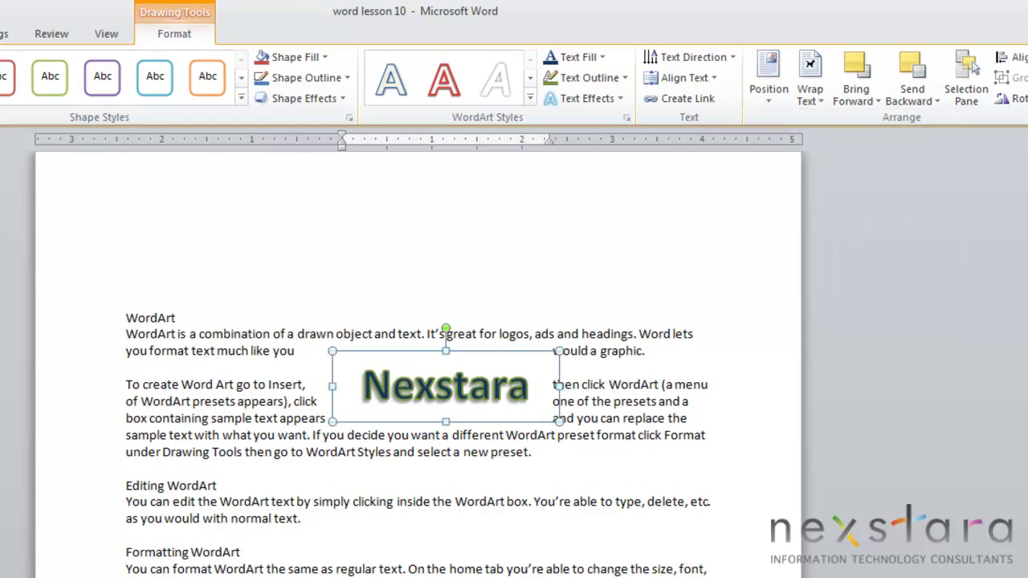
pyautogui.click(441, 336)
pyautogui.scroll(-2, 441, 336)
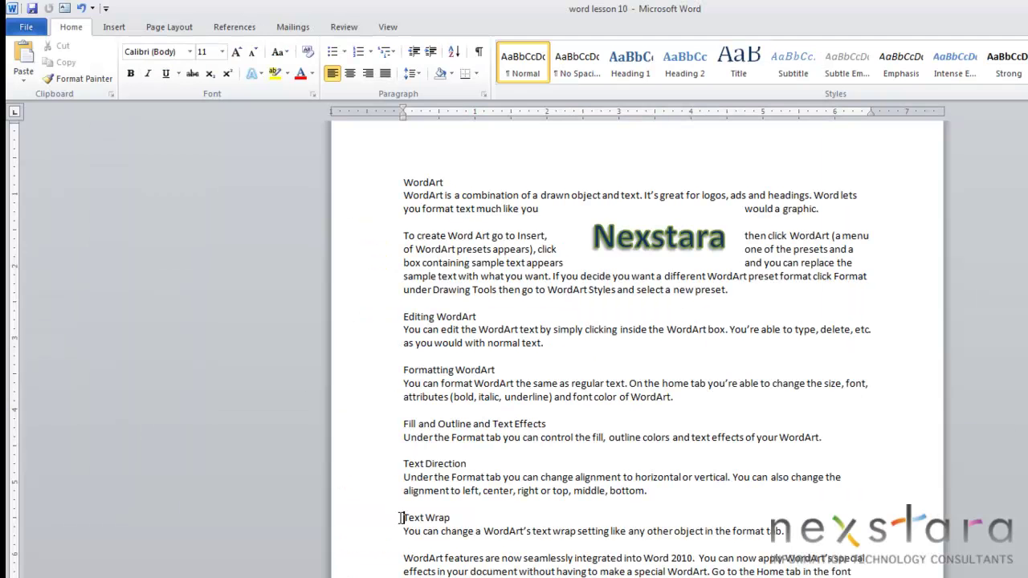
# Step: Apply the Gradient Fill – Blue, Accent 1 text effect to the 'Text Wrap' heading
pyautogui.moveTo(404, 519); pyautogui.dragTo(453, 520)
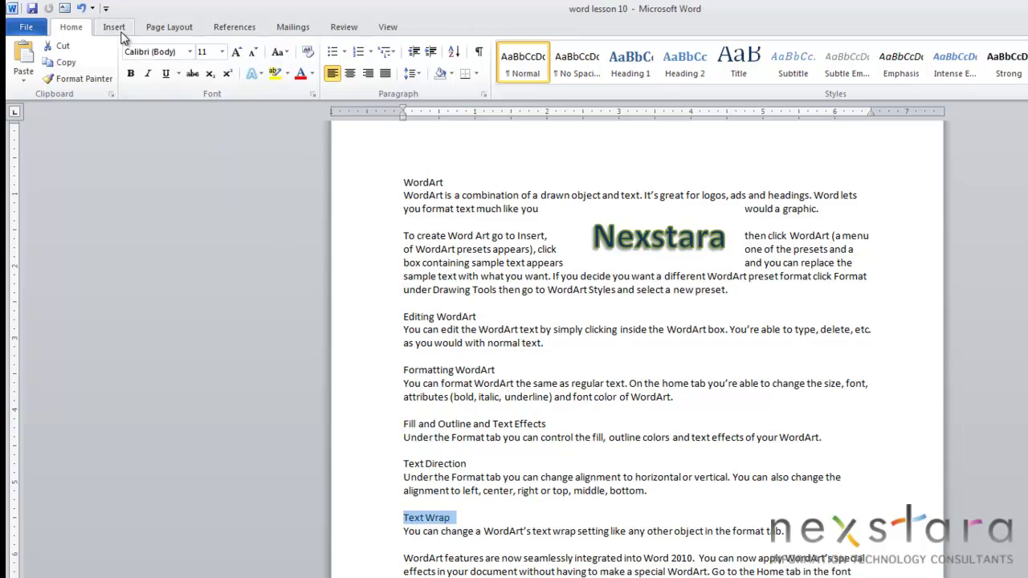
pyautogui.click(251, 74)
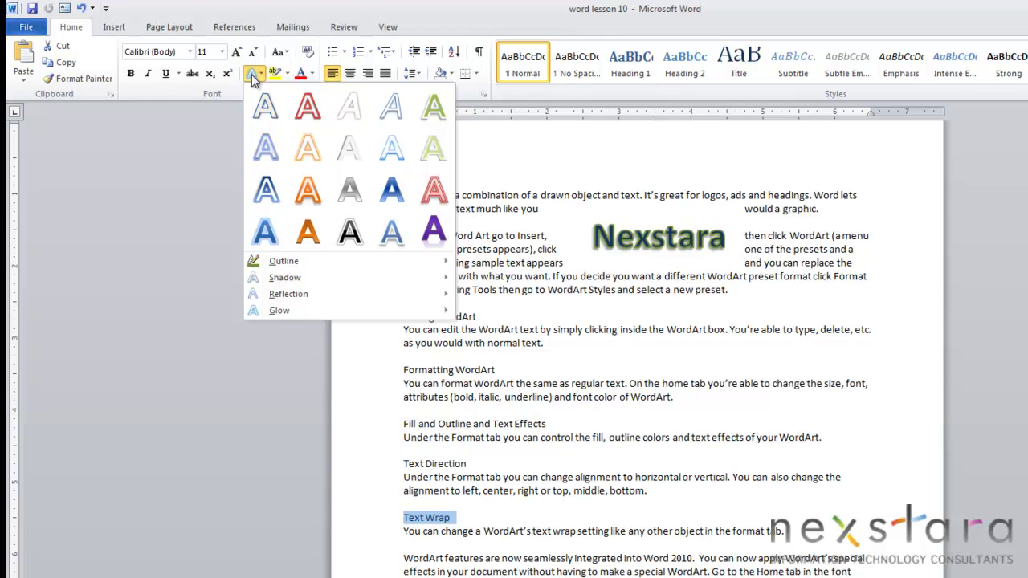
pyautogui.click(388, 194)
pyautogui.click(251, 74)
pyautogui.moveTo(319, 274)
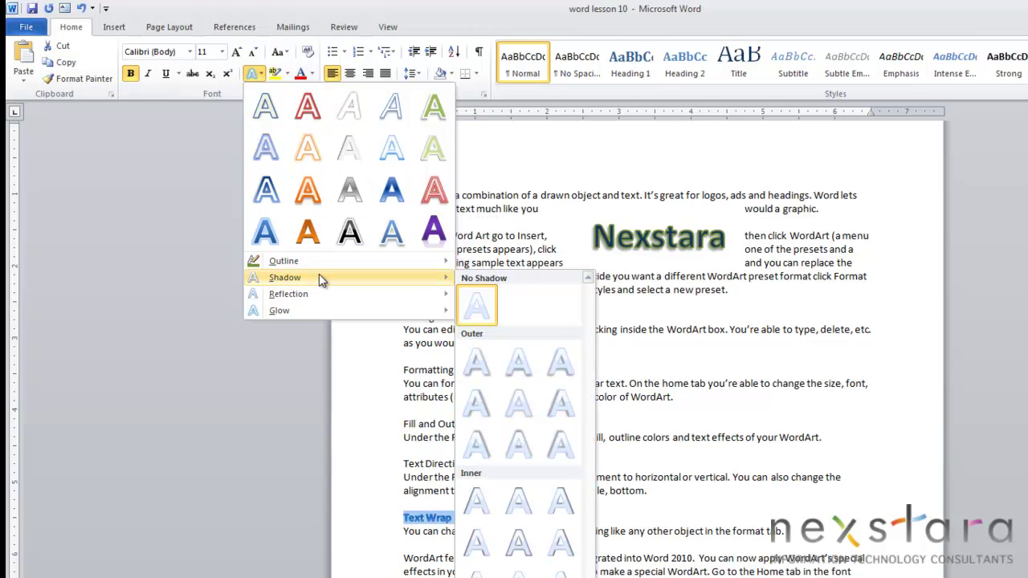